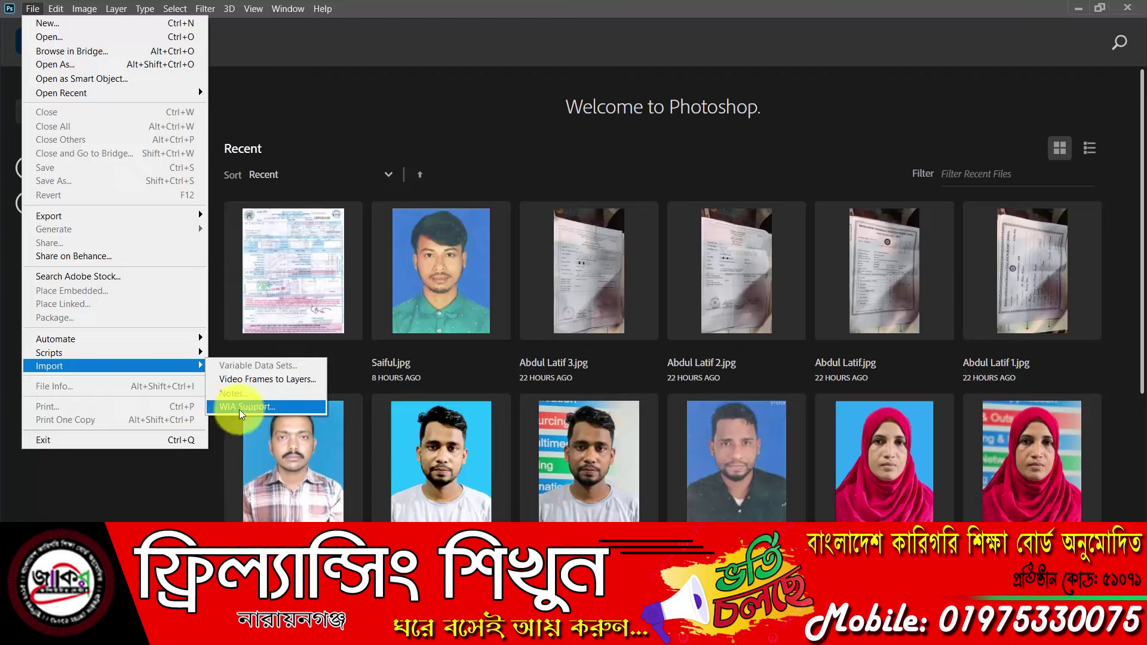
- Start a WIA Support image acquisition and choose the HP LJ M25-M27 Scan Drv scanner as the device
click(259, 407)
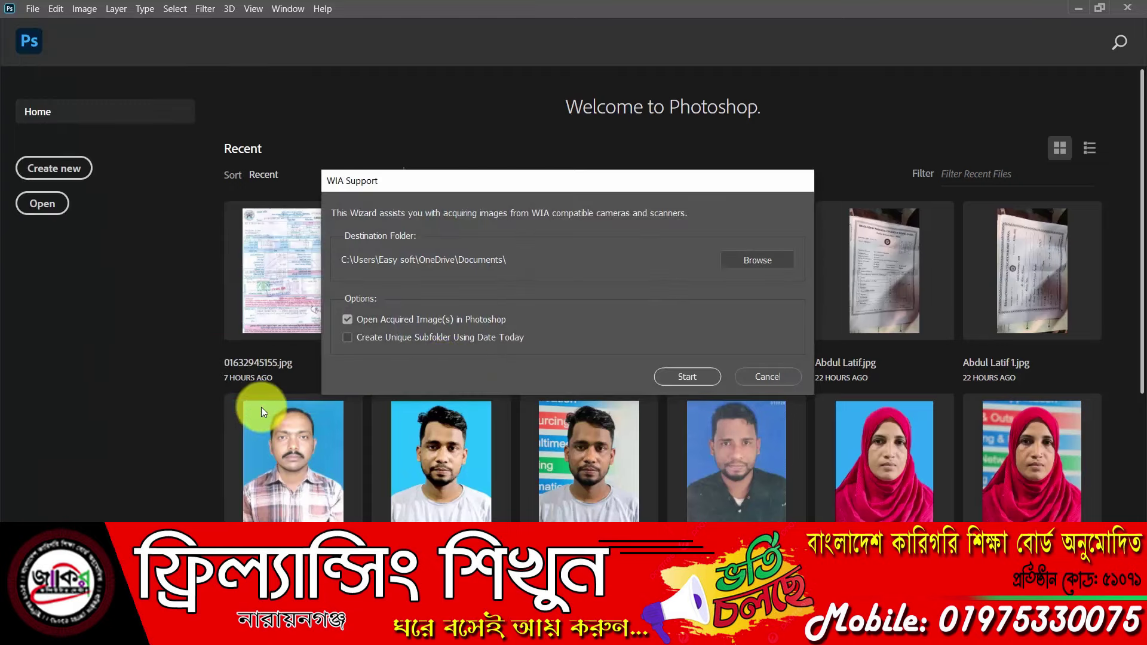
click(695, 377)
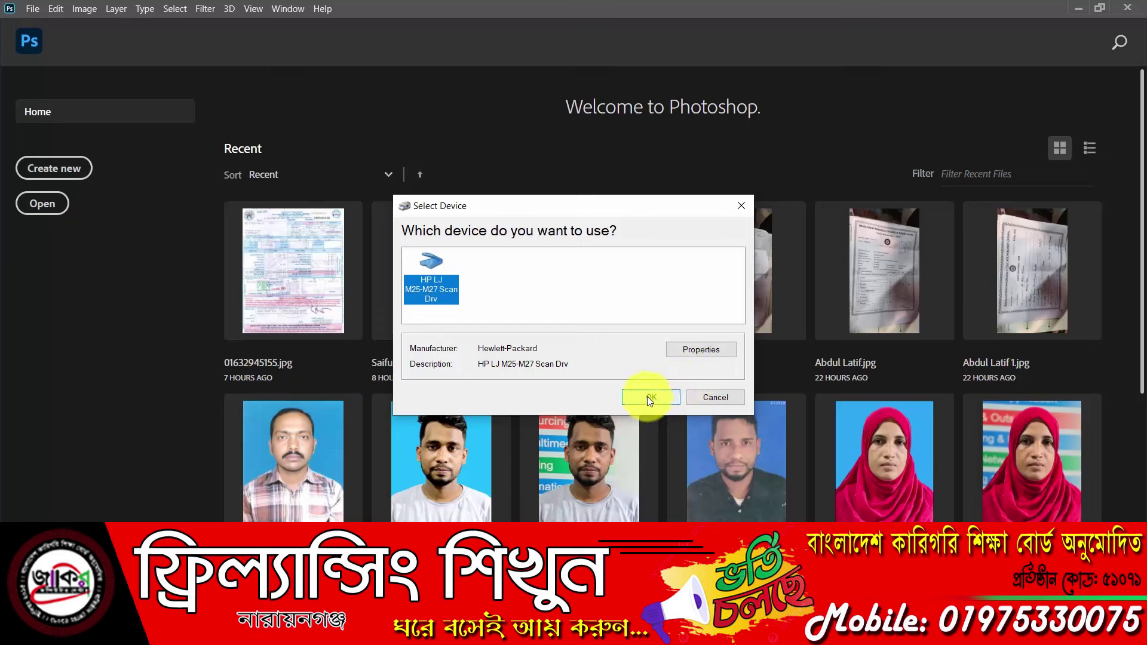
click(650, 397)
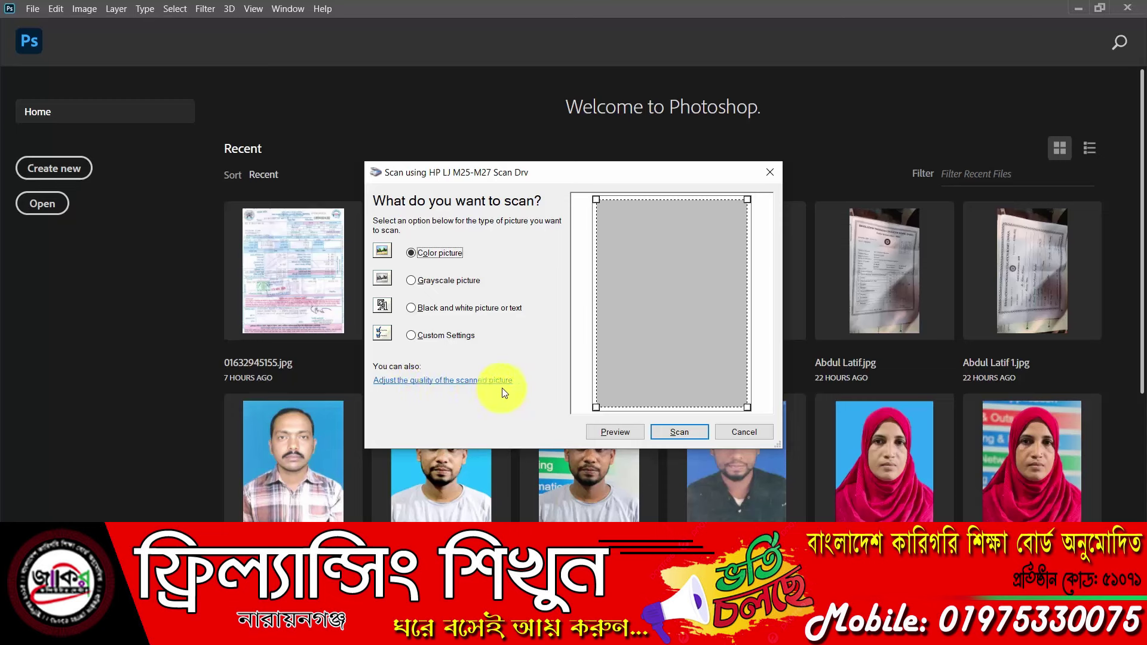
- Set the scan resolution to 300 DPI as a color picture and scan the page
click(436, 380)
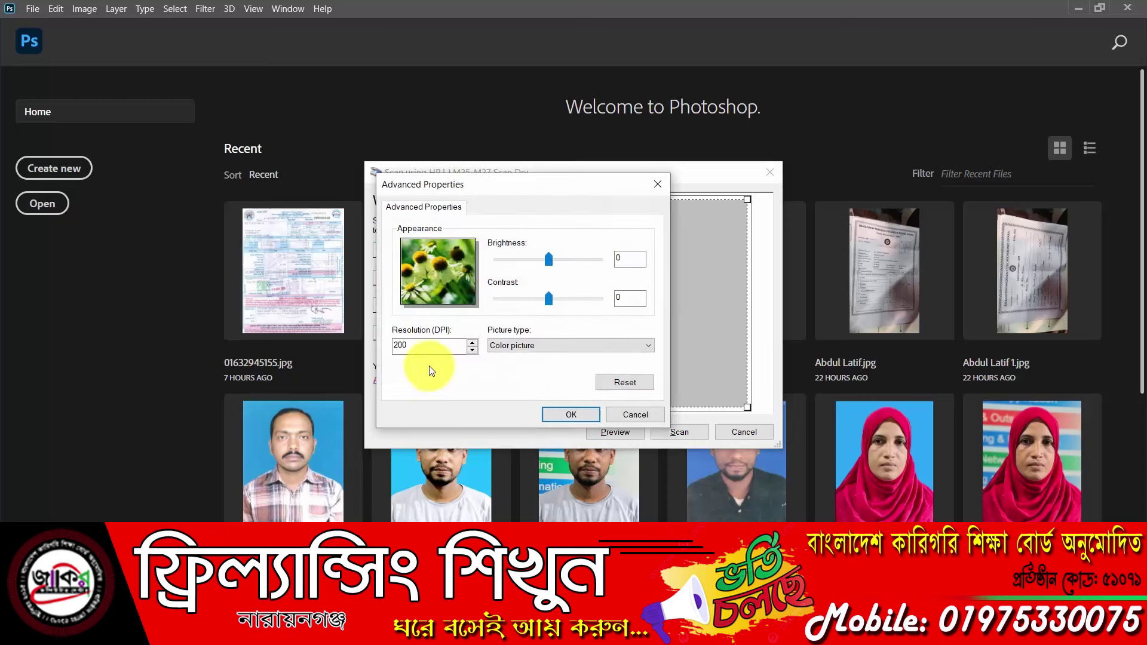
double_click(410, 345)
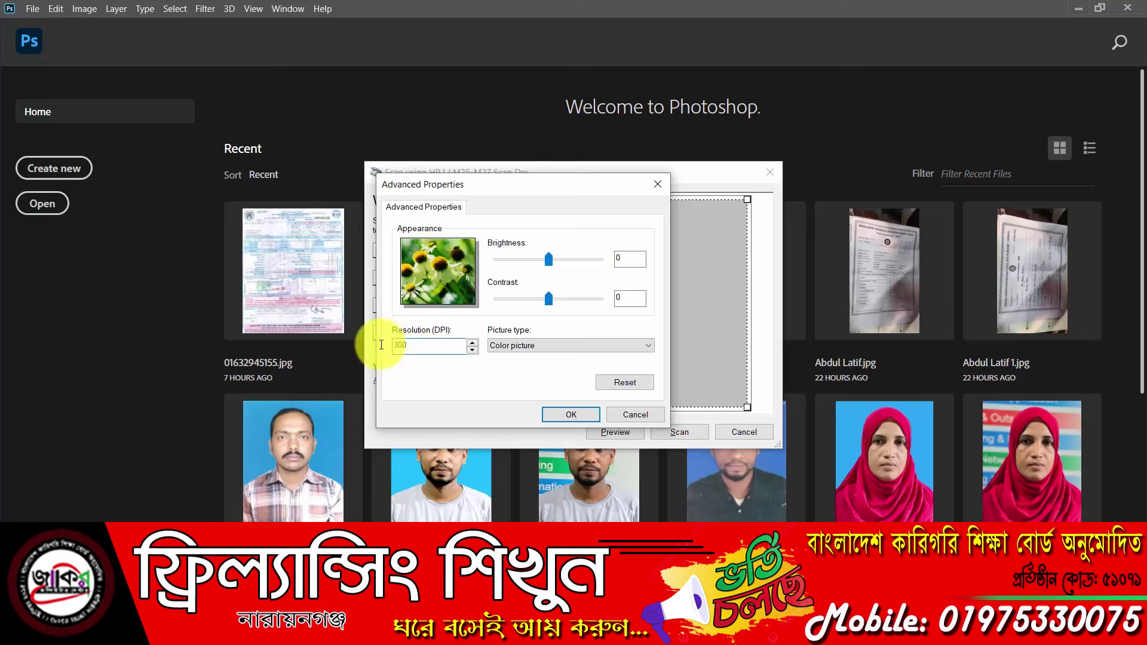
click(572, 418)
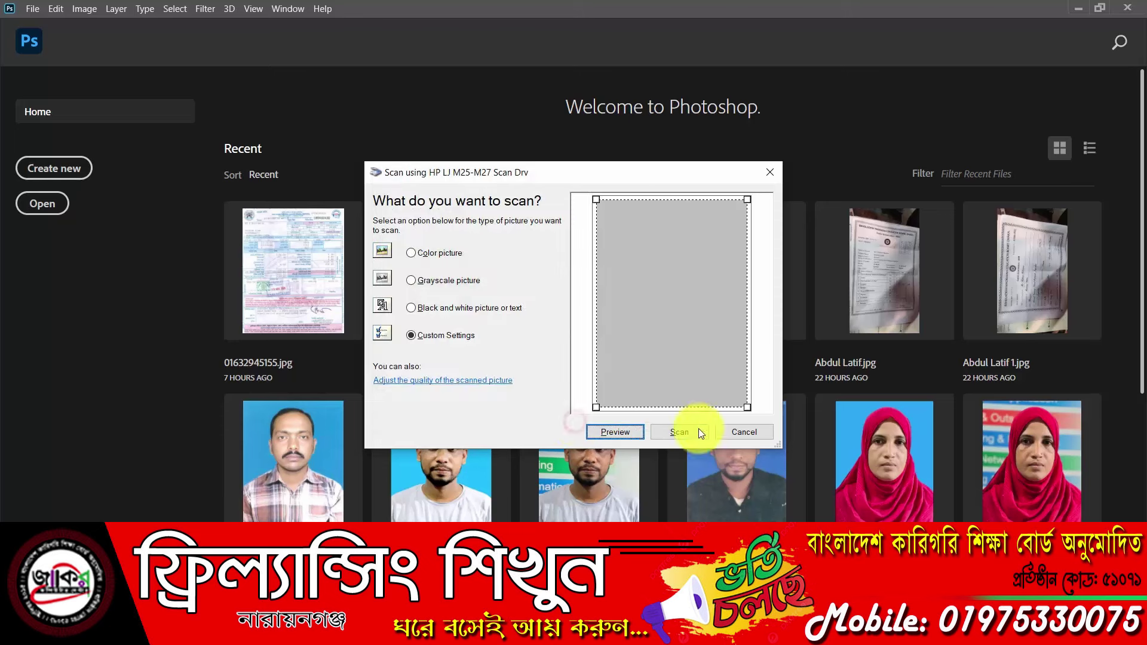
click(668, 431)
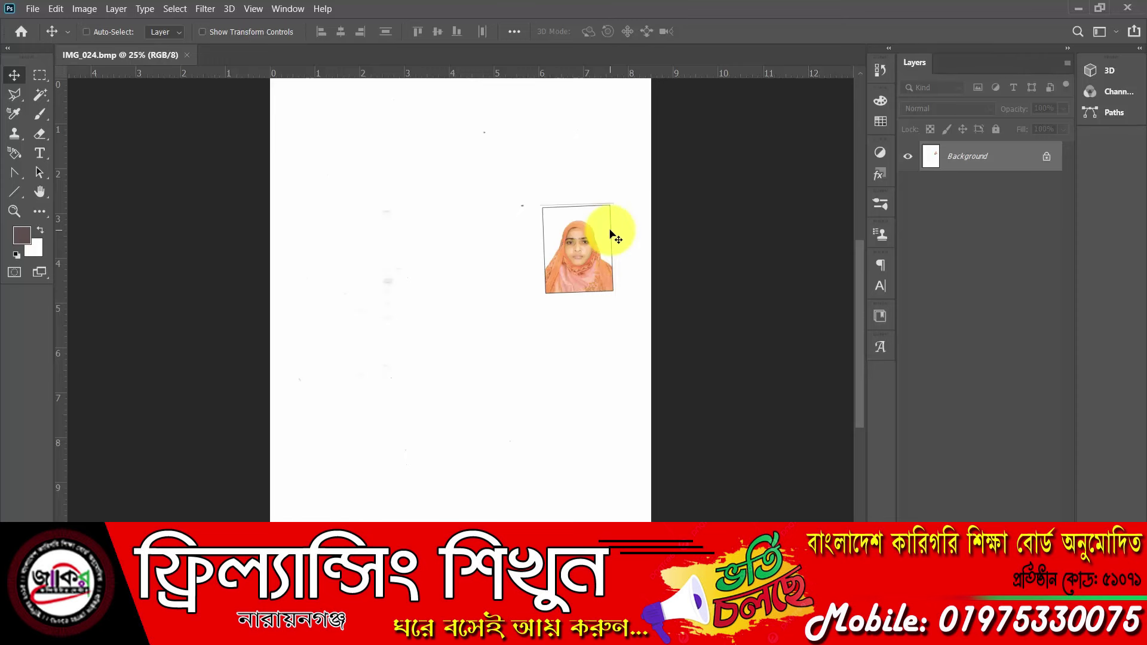
- Measure the tilt of the scanned portrait with the Ruler tool, along a line parallel to its top edge
key(ctrl+plus)
key(ctrl+plus)
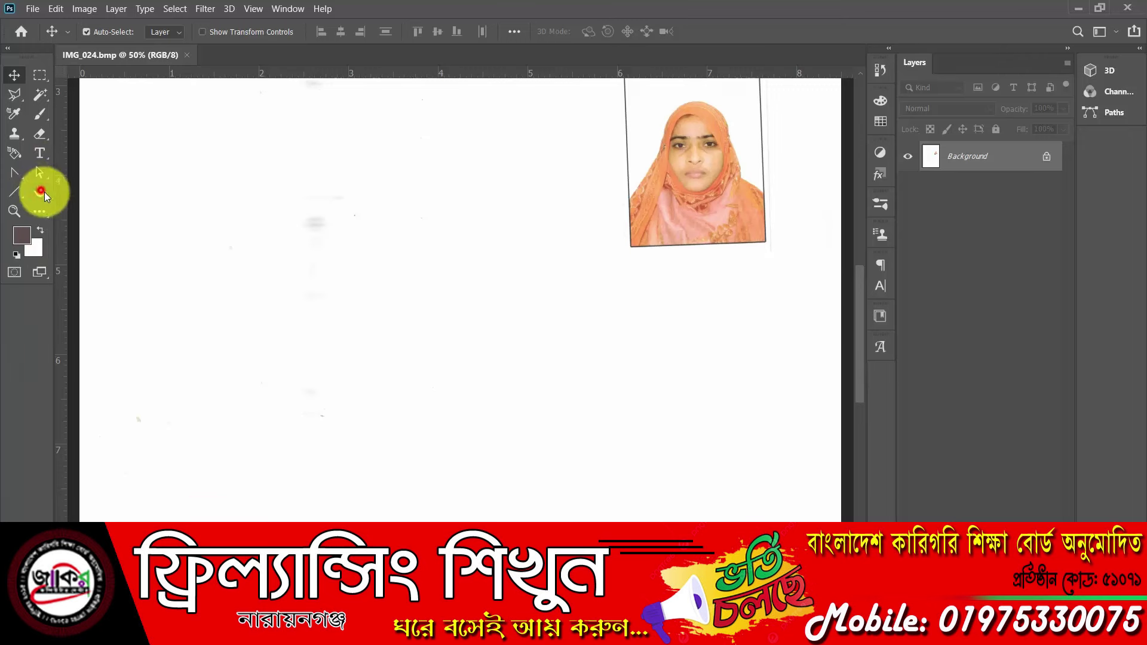
click(40, 191)
drag(607, 274, 537, 333)
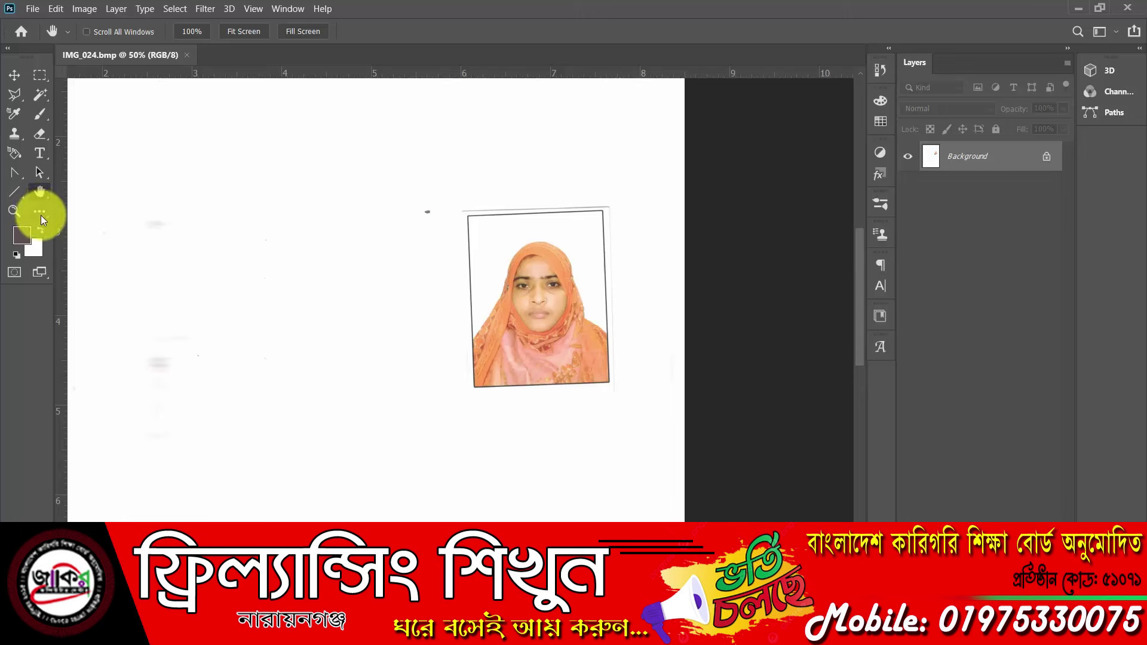
click(41, 215)
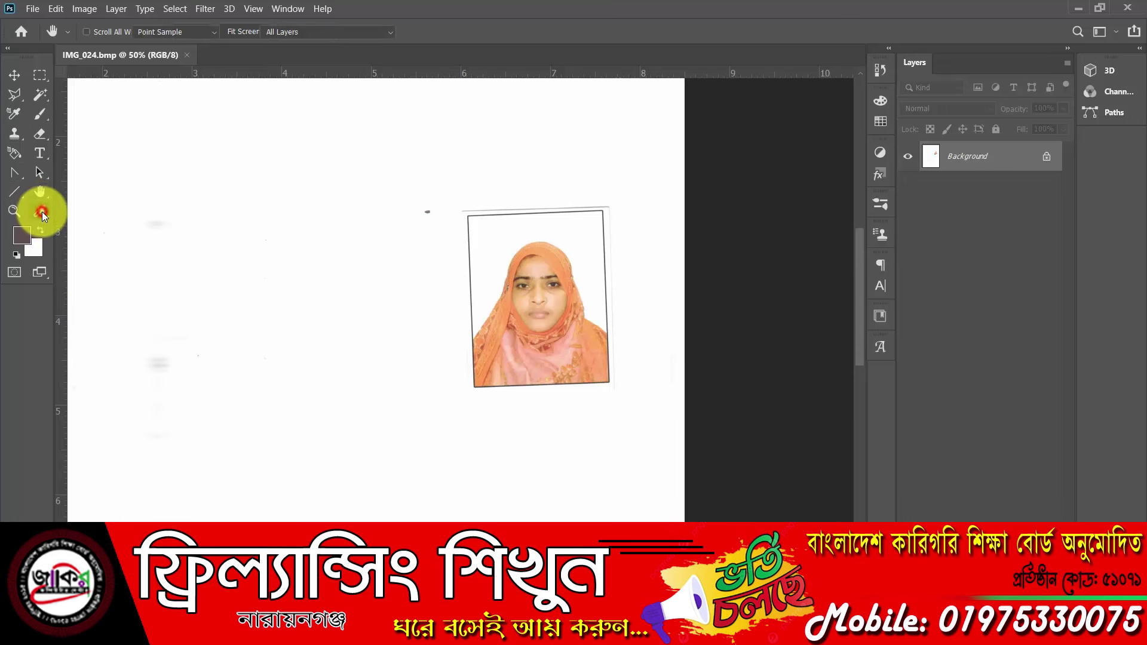
right_click(36, 212)
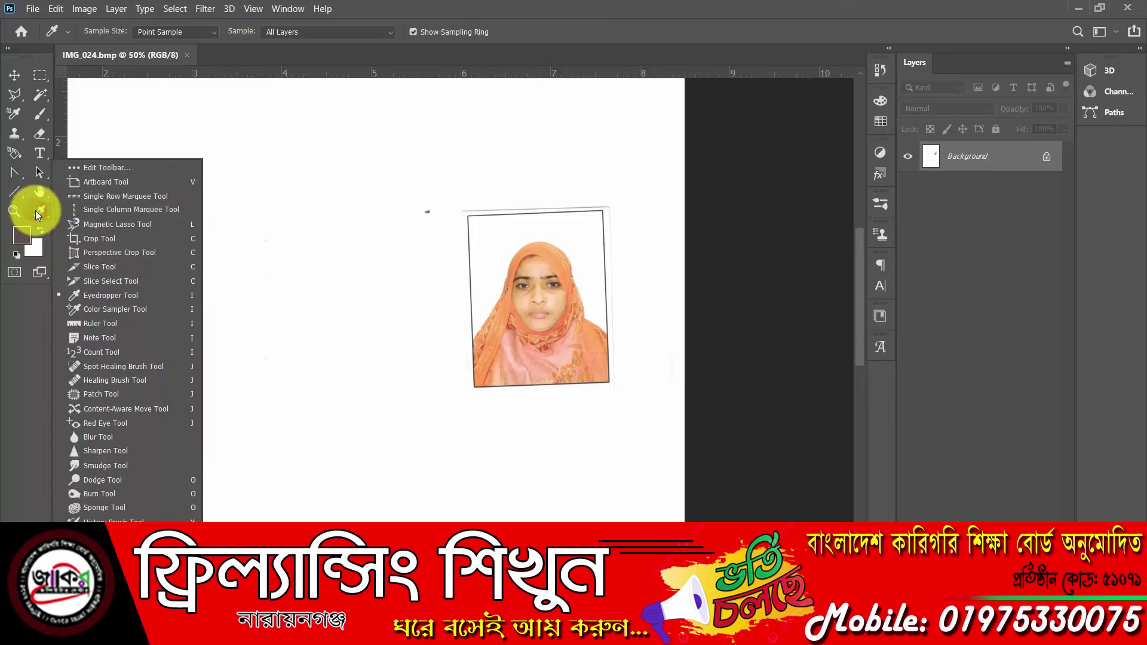
click(98, 325)
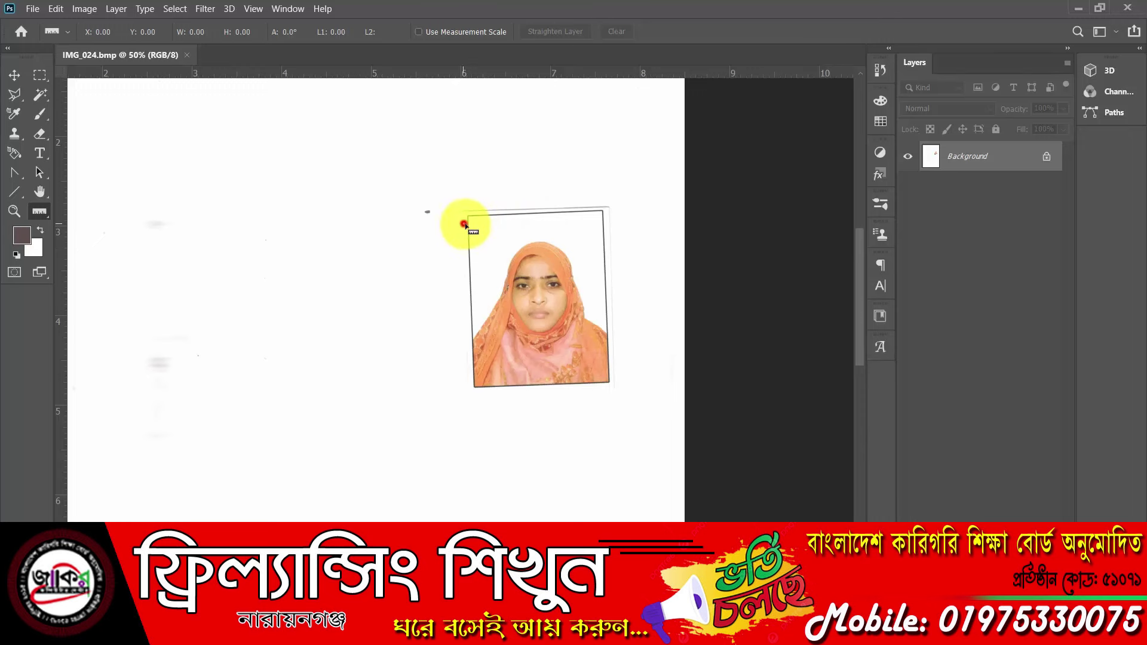
drag(464, 223, 606, 219)
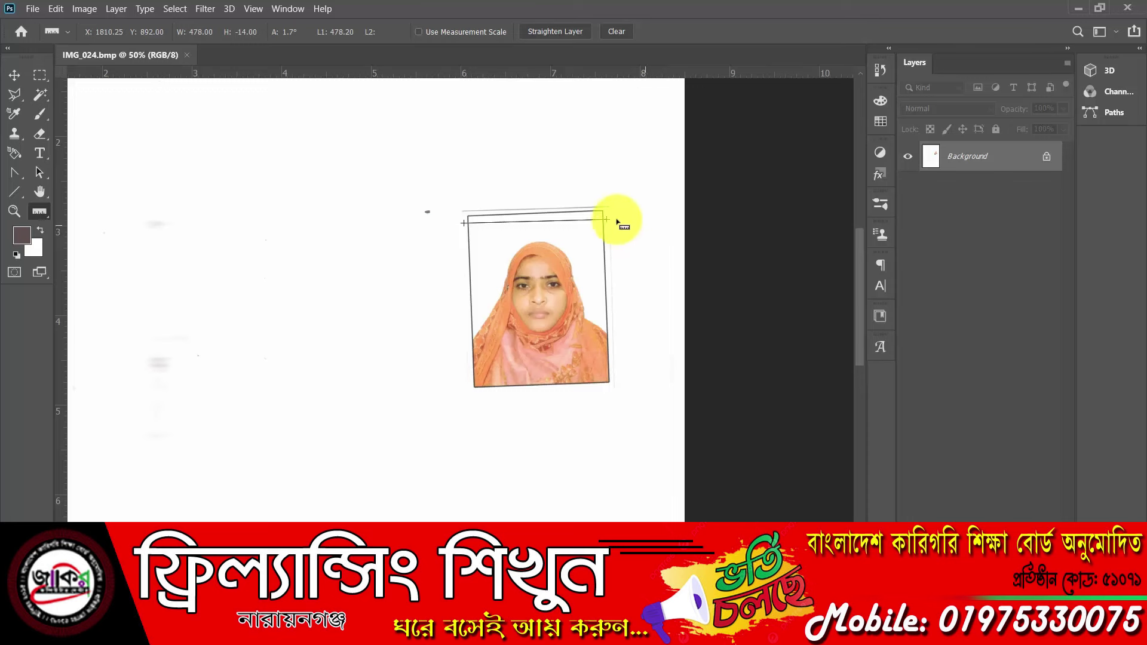
- Straighten the scan with an arbitrary canvas rotation that uses the angle from the ruler line
click(84, 9)
mouse_move(138, 148)
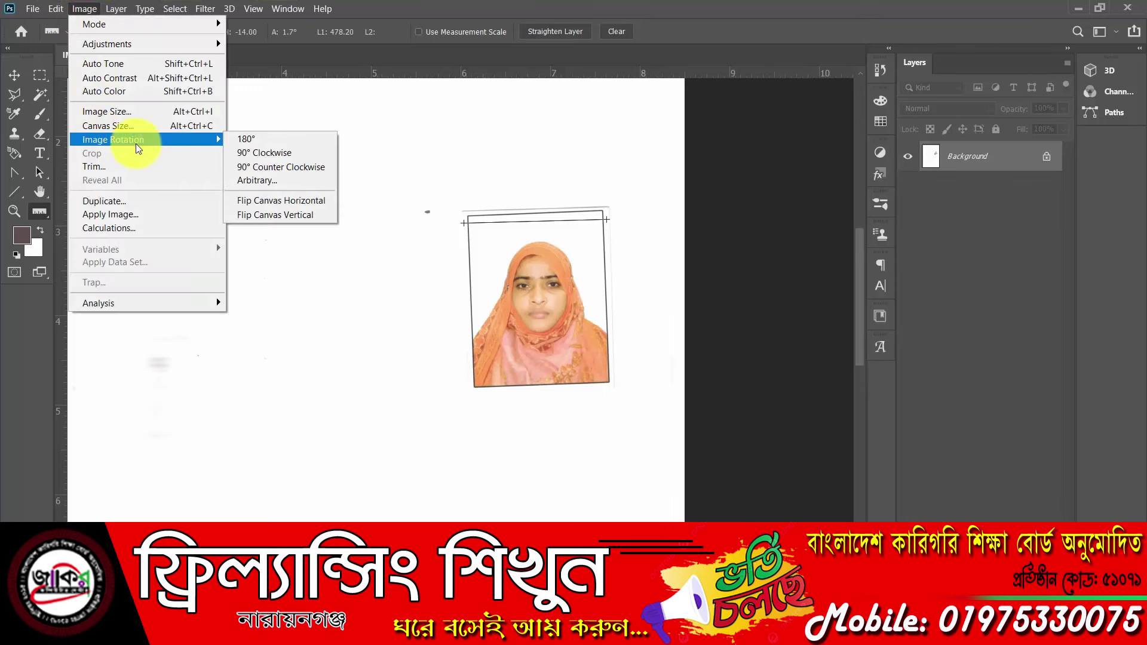
click(263, 181)
click(677, 194)
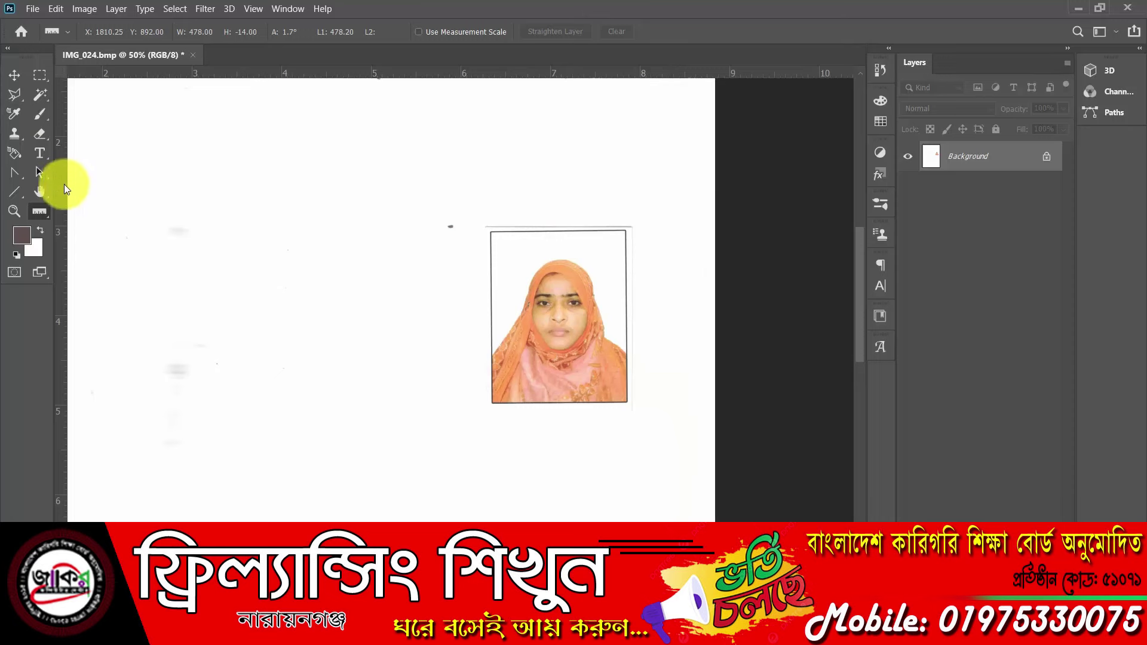
- Crop the scan to just inside the portrait's black border and apply the crop
right_click(40, 209)
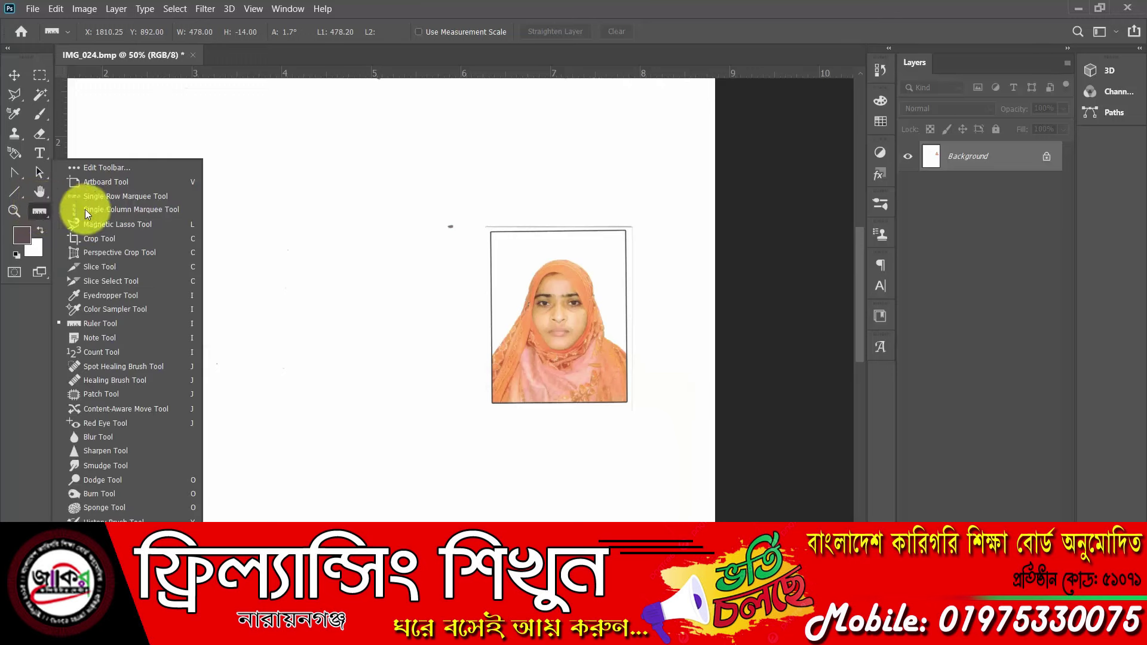
click(96, 239)
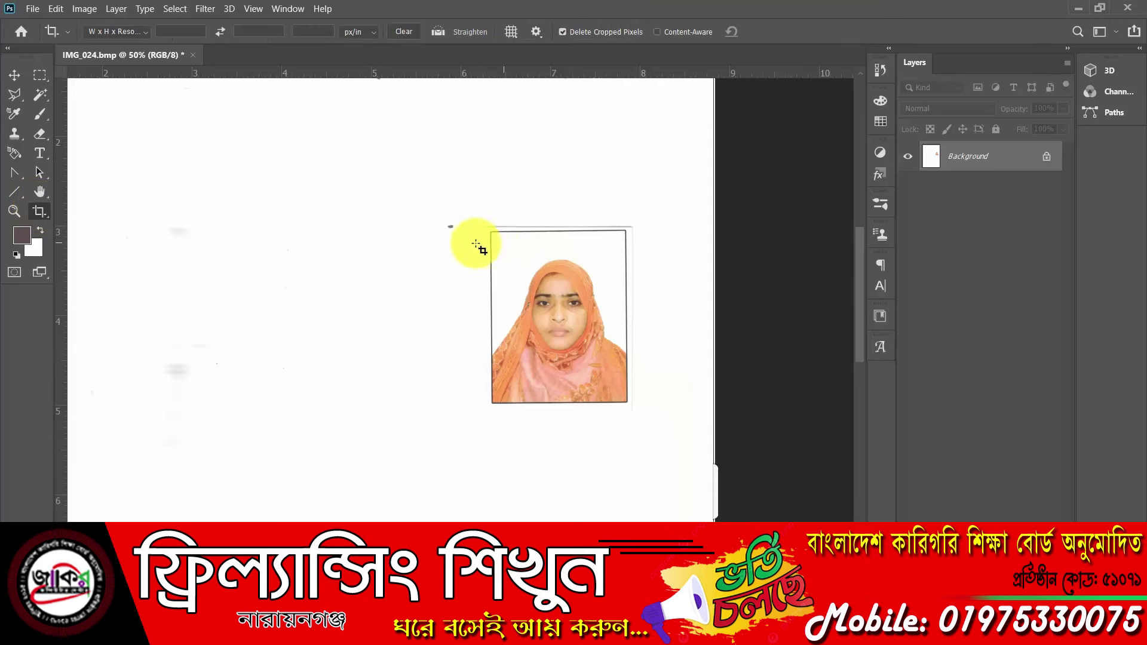
drag(493, 233, 747, 375)
key(Escape)
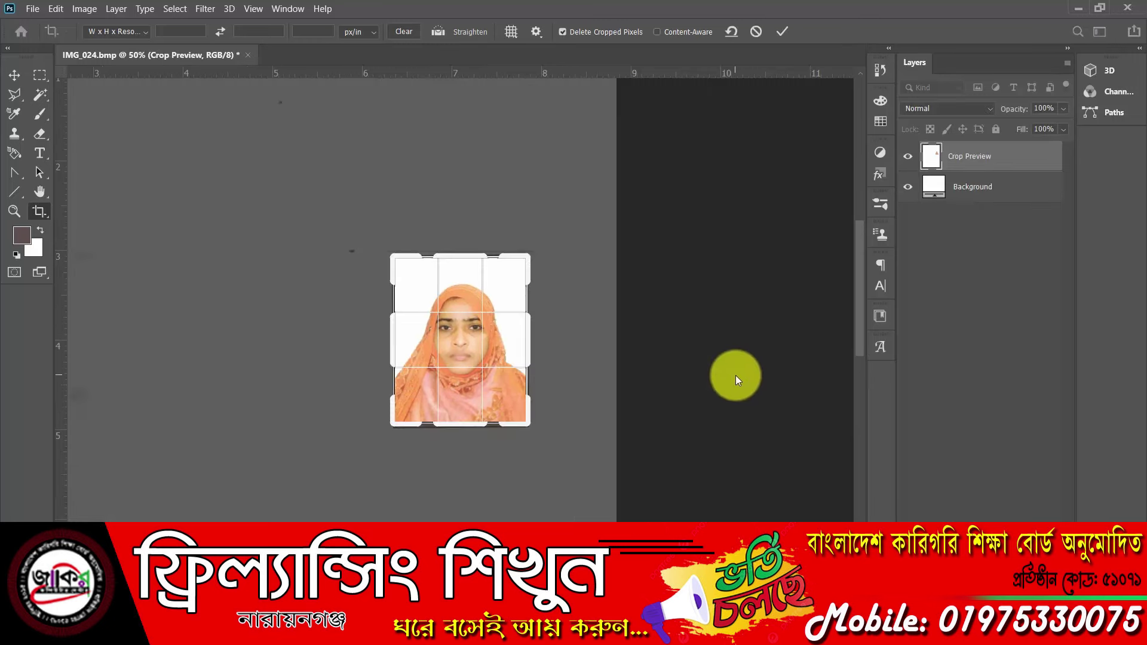
key(Return)
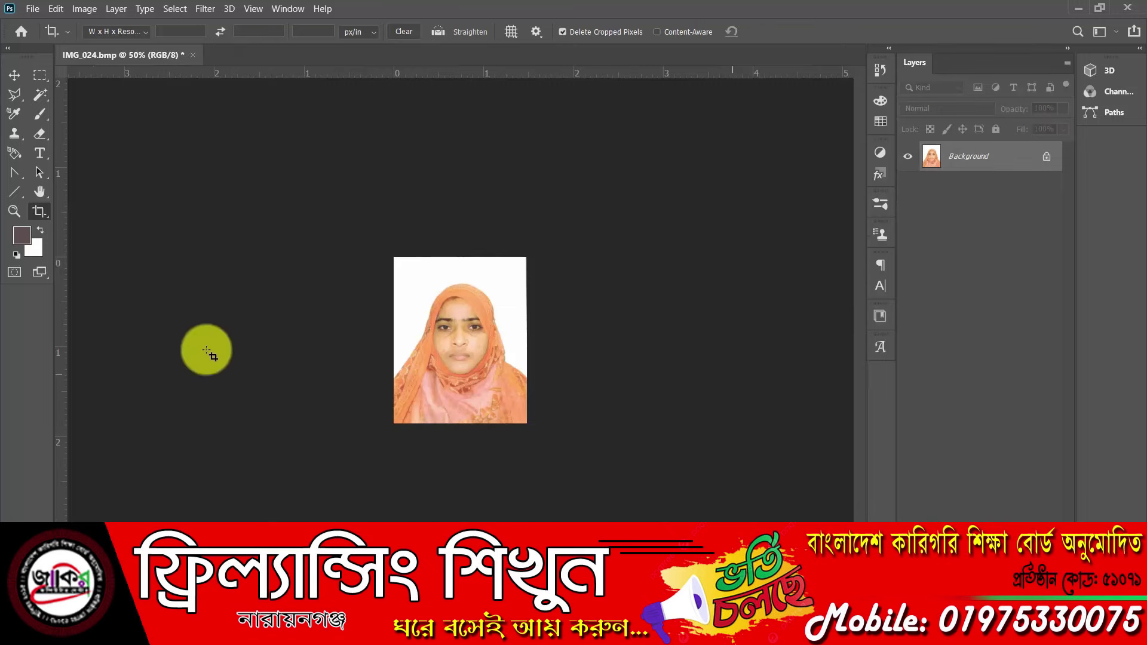
click(87, 9)
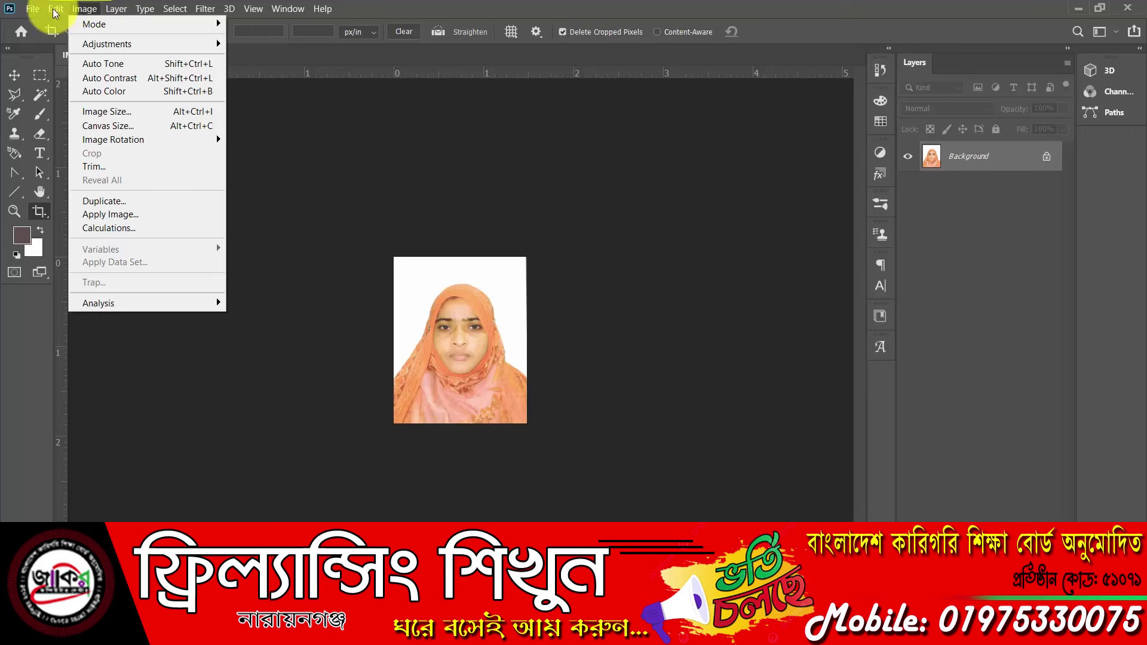
mouse_move(32, 9)
click(275, 142)
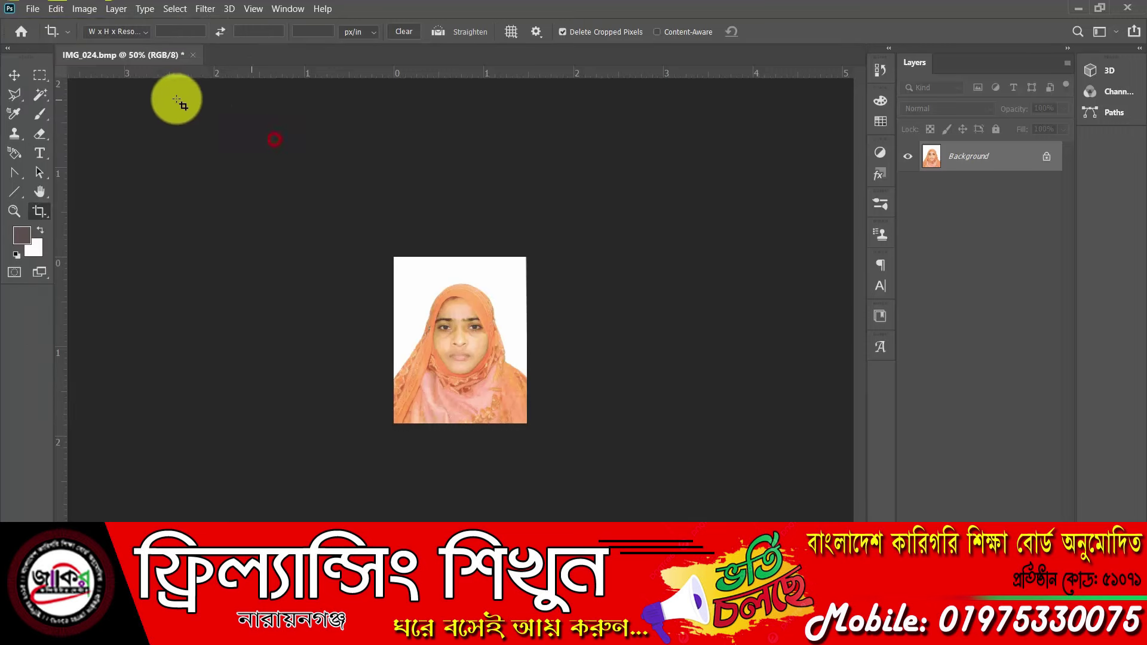
- Begin saving the cropped portrait under a new name on the computer, with JPEG as the file format
click(37, 10)
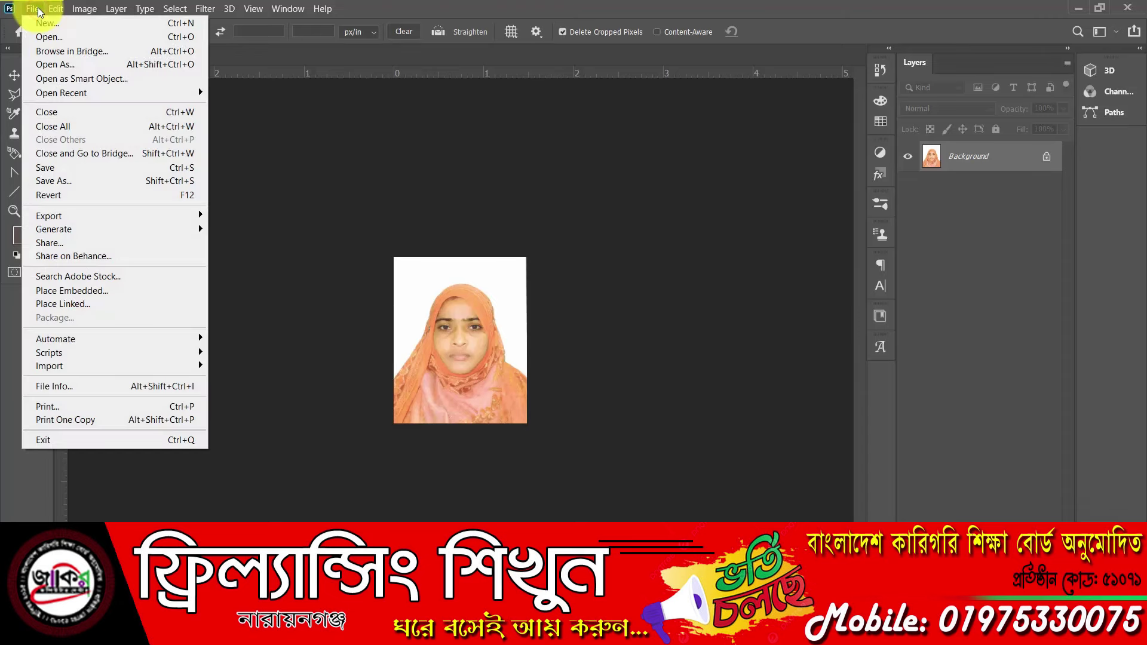
click(69, 181)
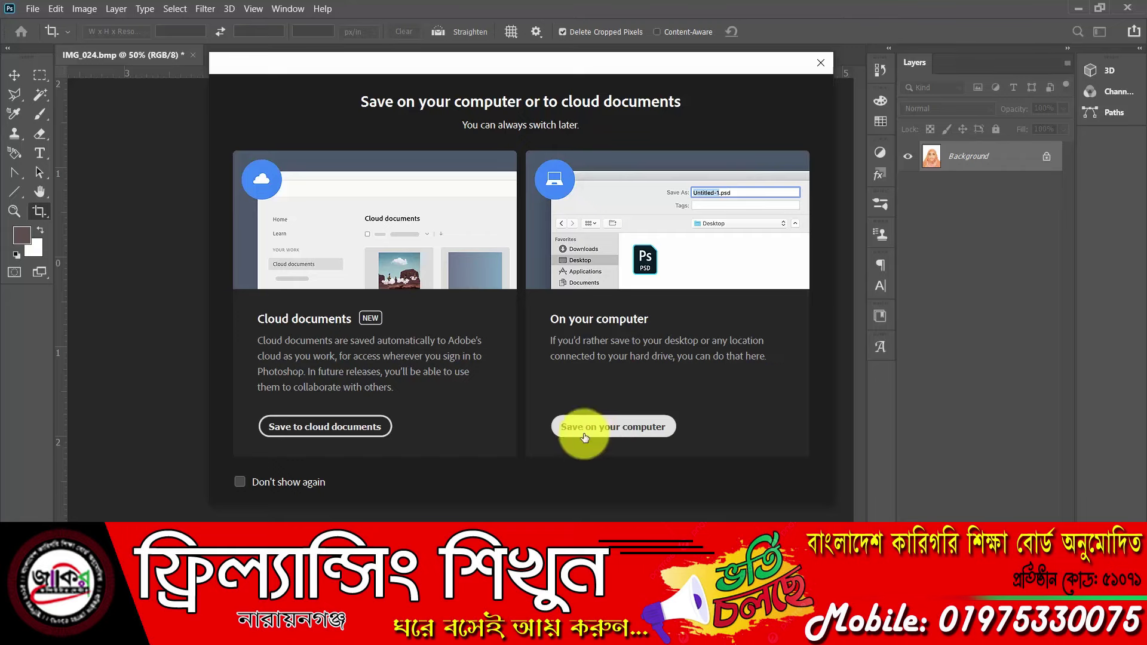
click(648, 428)
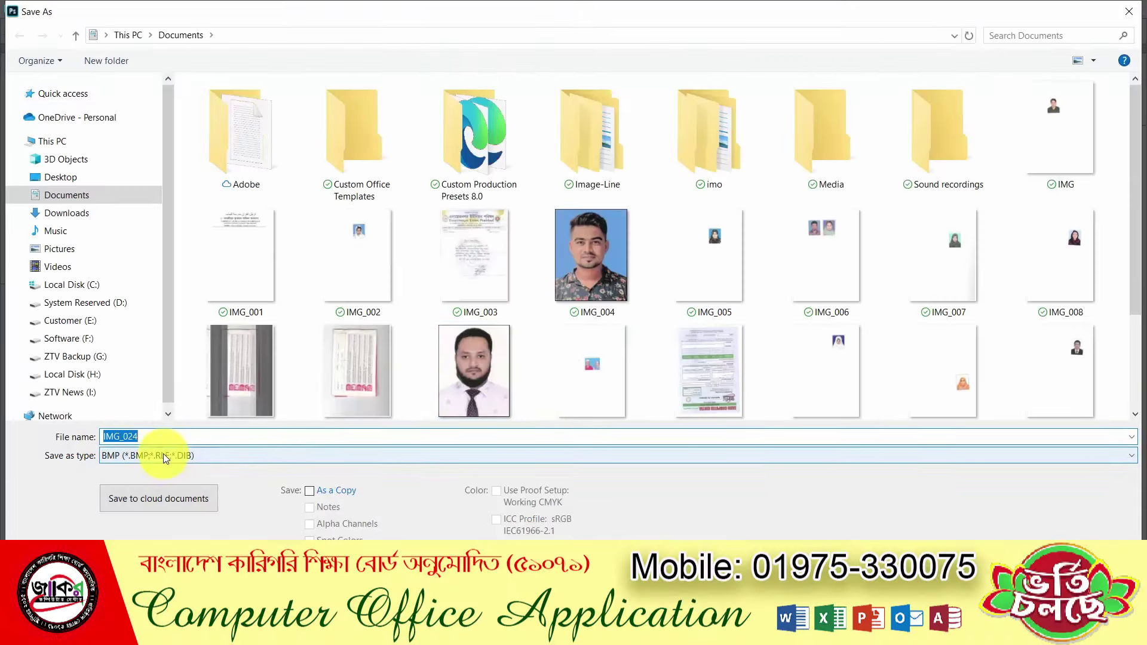
click(162, 453)
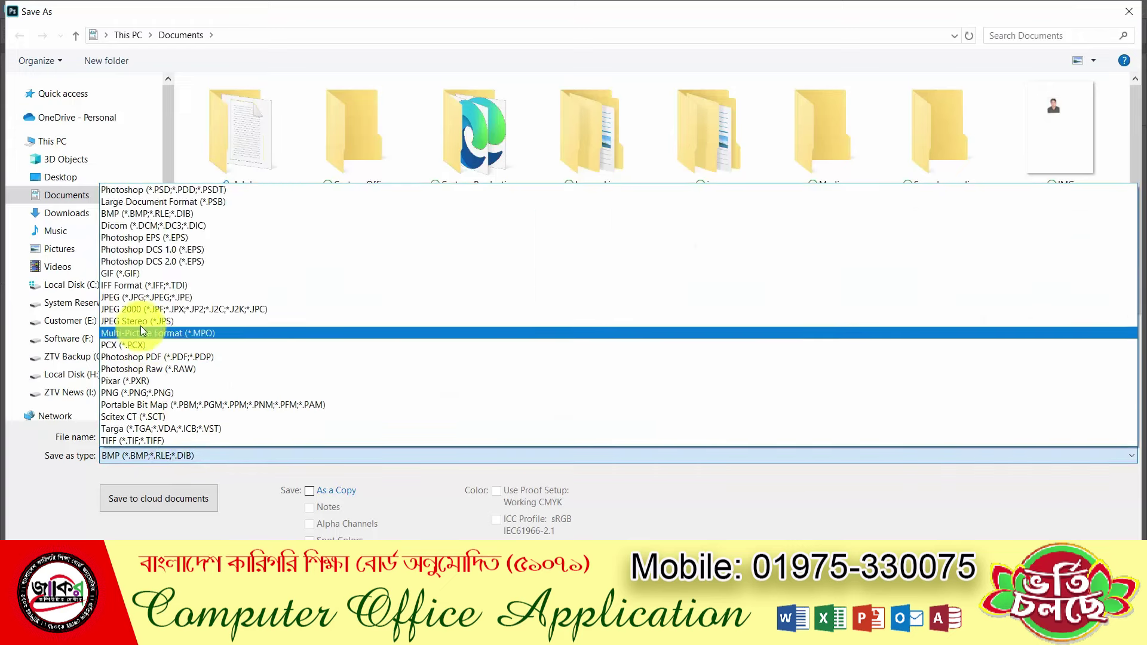
click(136, 298)
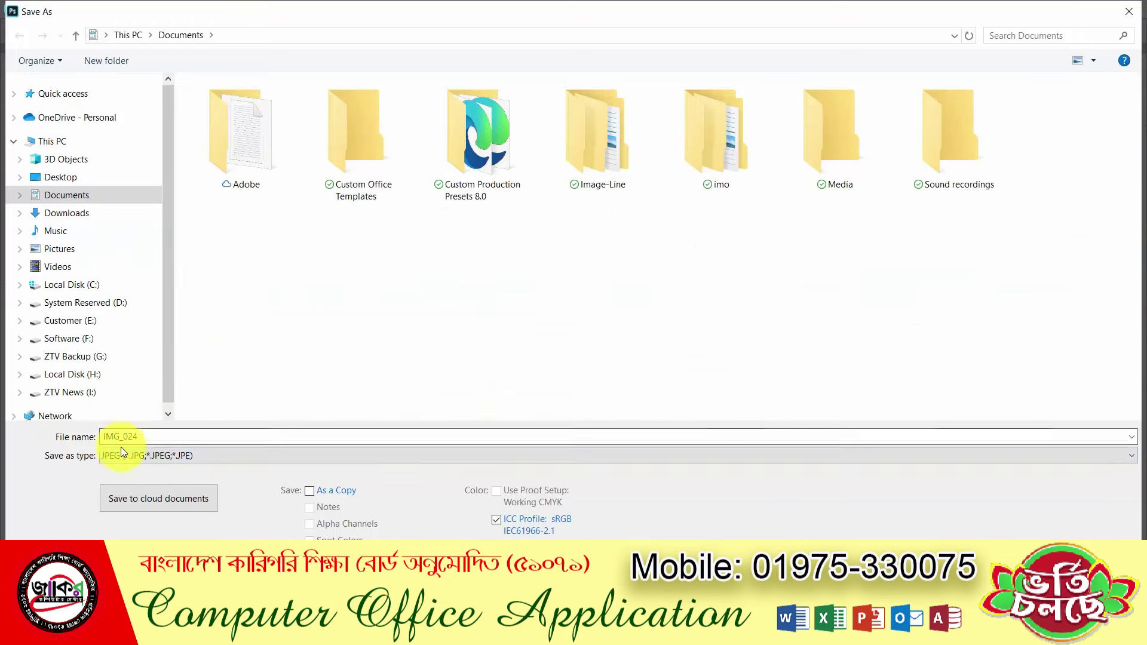
- Name the file k and save it in the desktop folder 17 11 2024 at maximum JPEG quality 12, Baseline ("Standard")
double_click(140, 435)
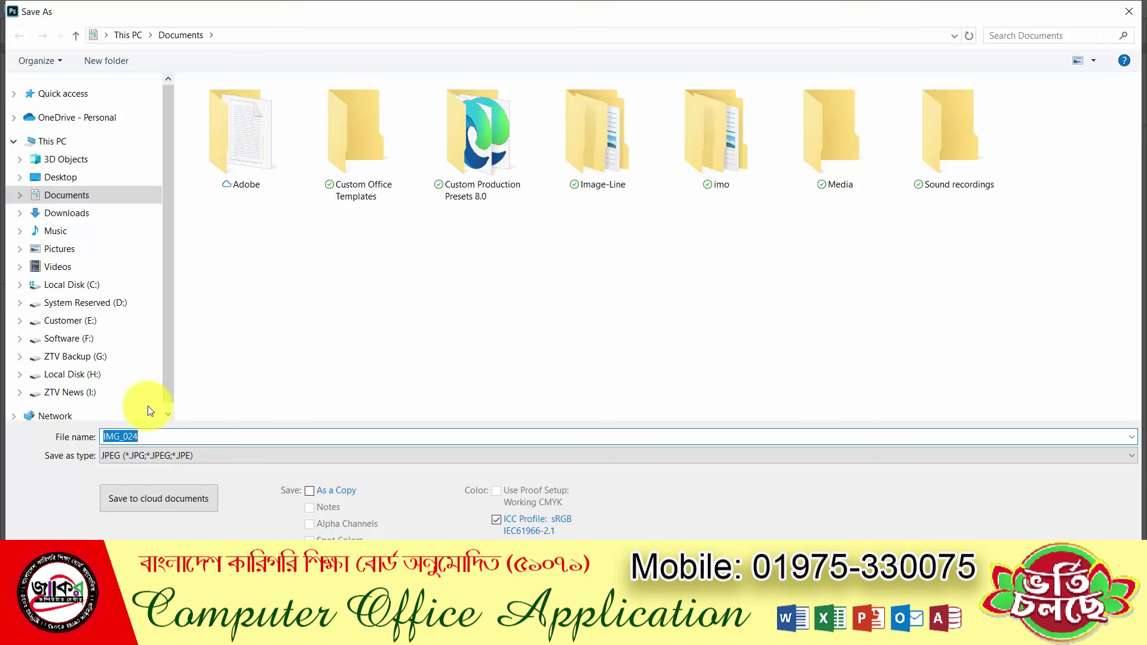
text(k)
click(71, 179)
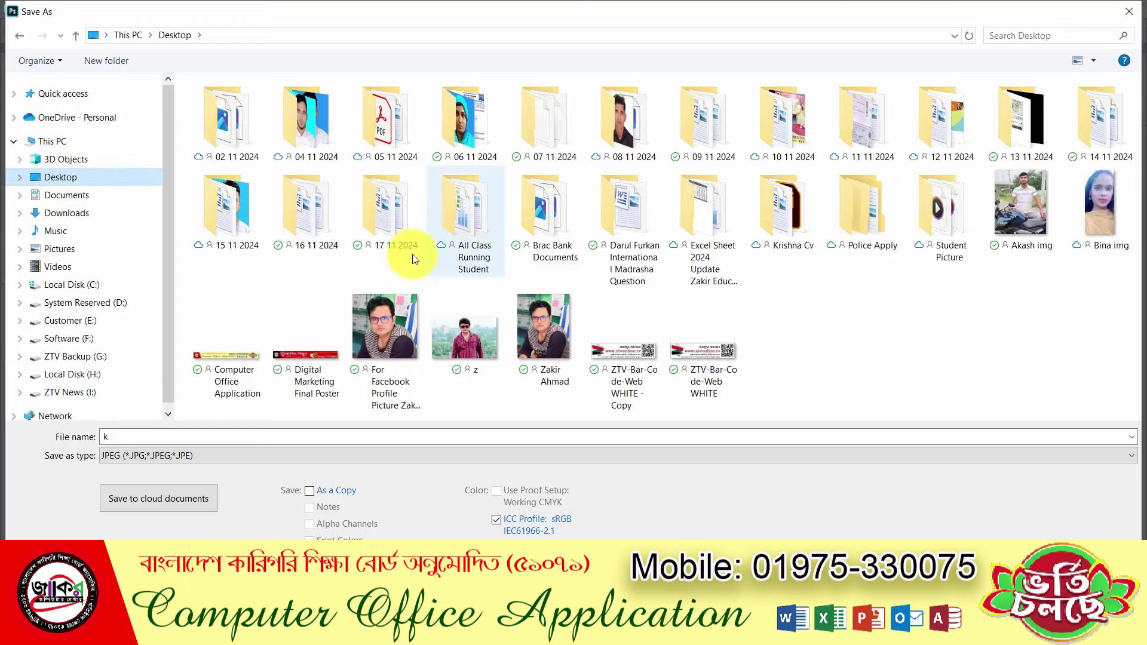
double_click(378, 238)
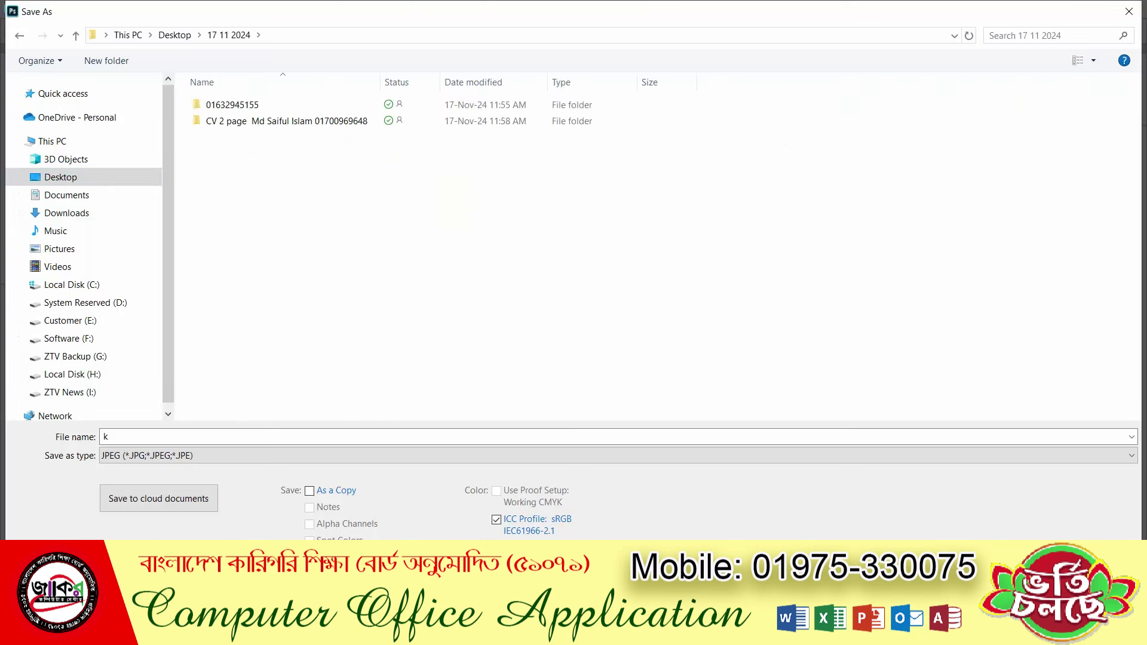
text(k)
key(Return)
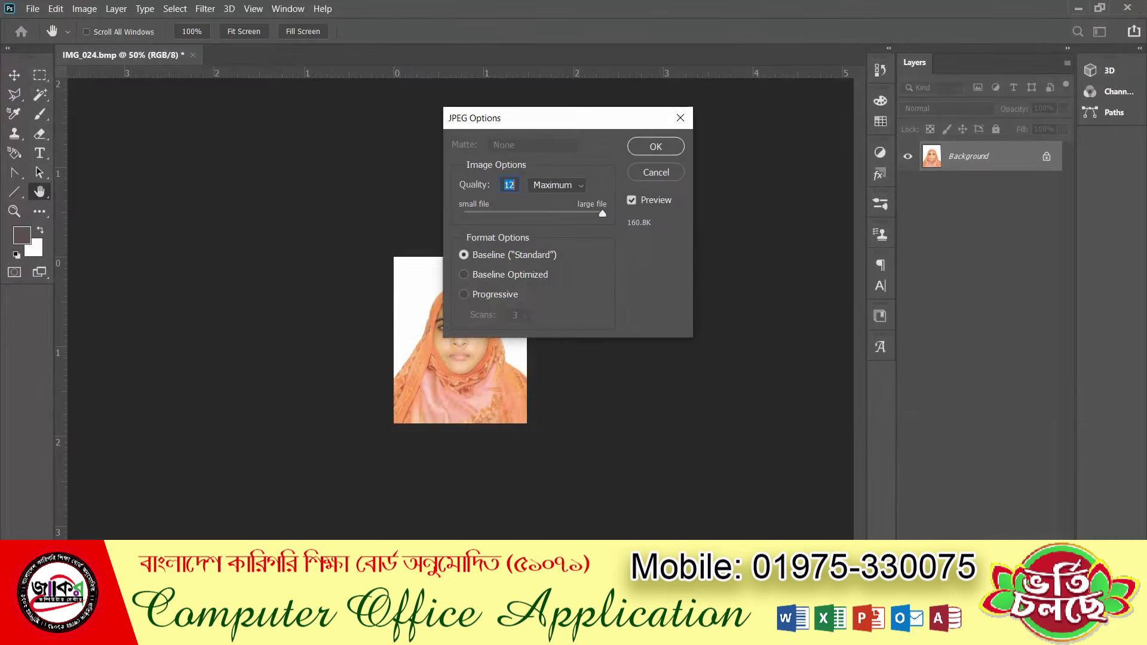
click(652, 149)
key(c)
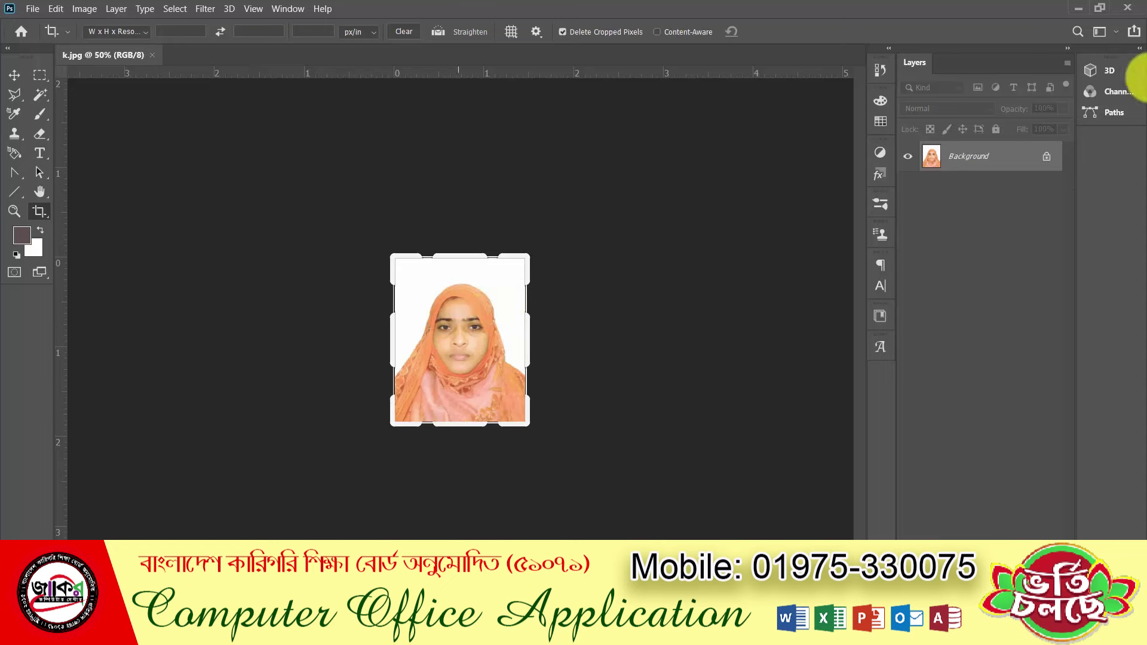
- Open the two-page CV document in Word from the desktop folder 17 11 2024 and delete its portrait photo
click(1073, 9)
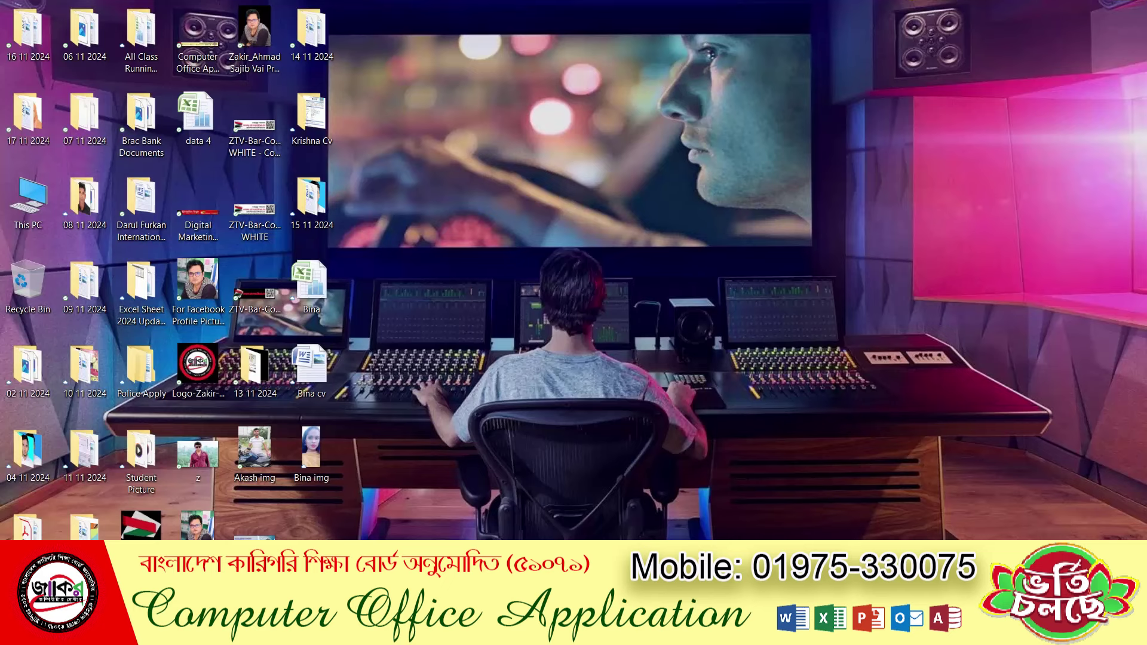
double_click(17, 129)
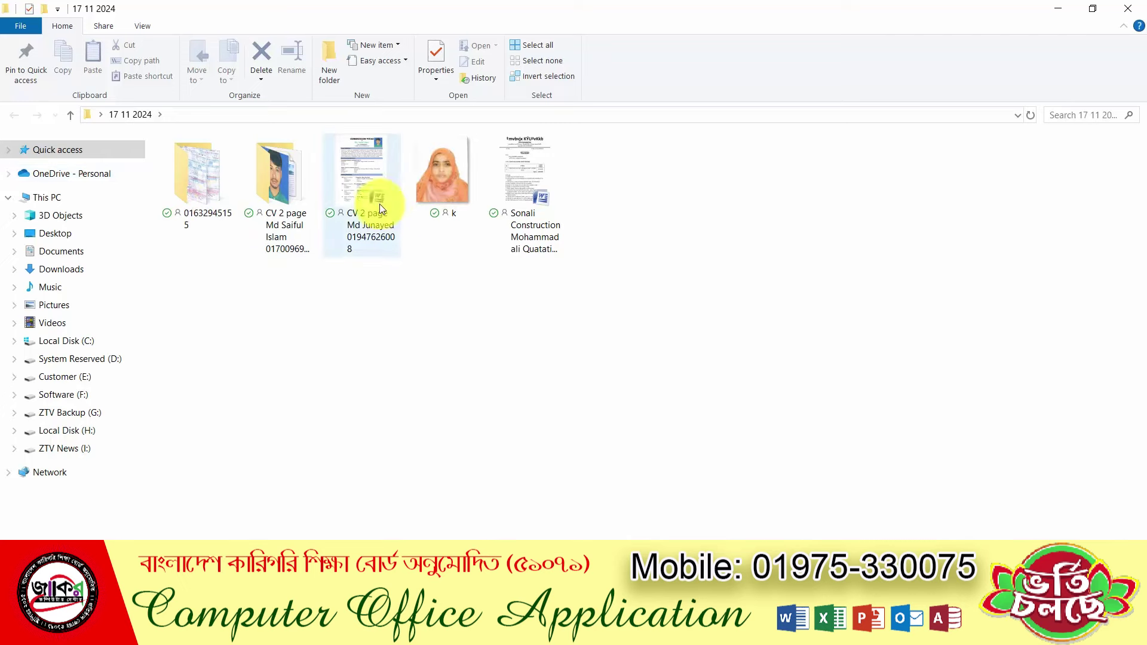
double_click(368, 235)
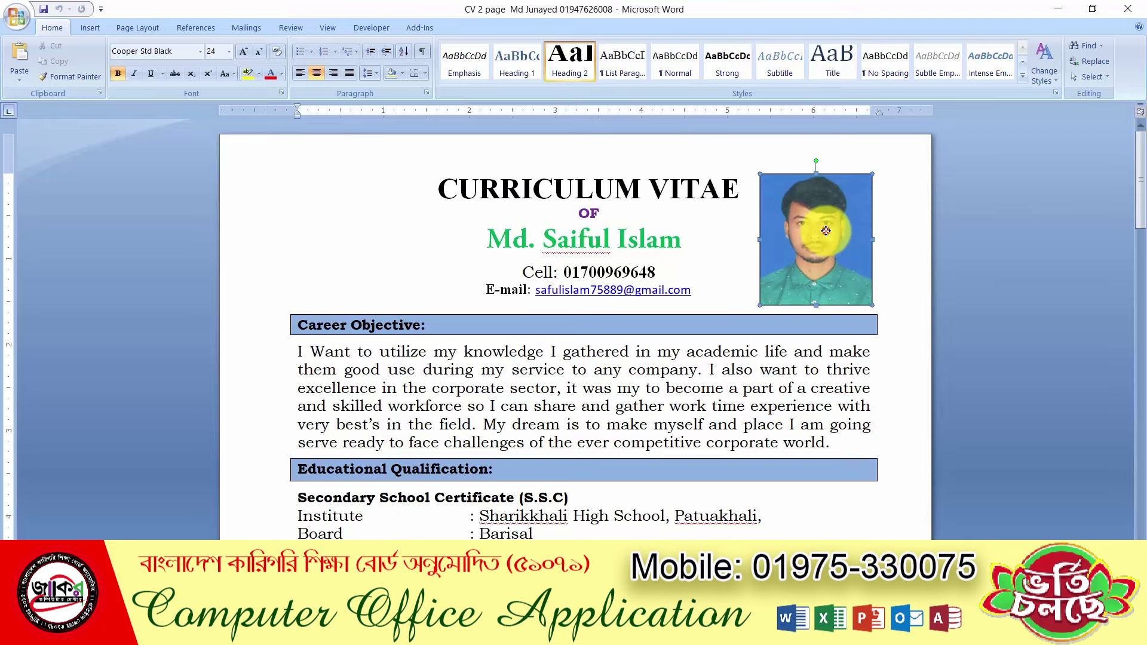
key(Delete)
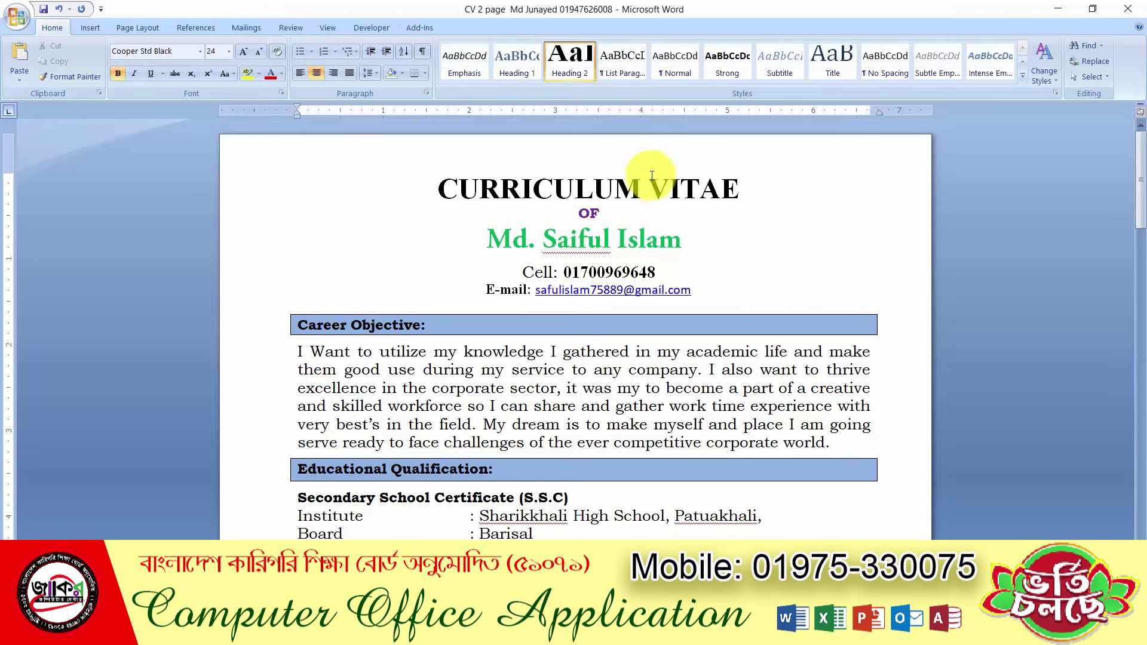